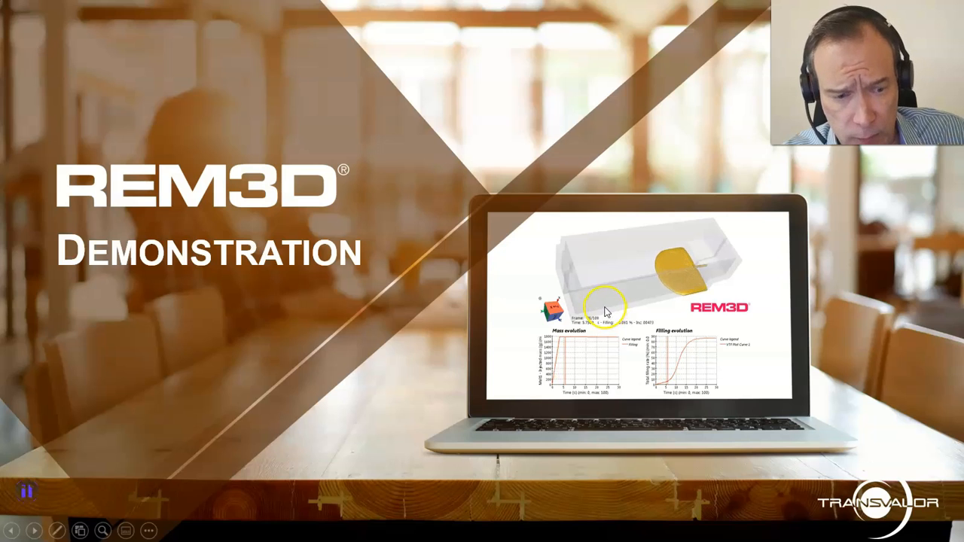
Leave the slide show, switch to GLPre, and inspect the cavity's mesh by showing and hiding it
key("Escape")
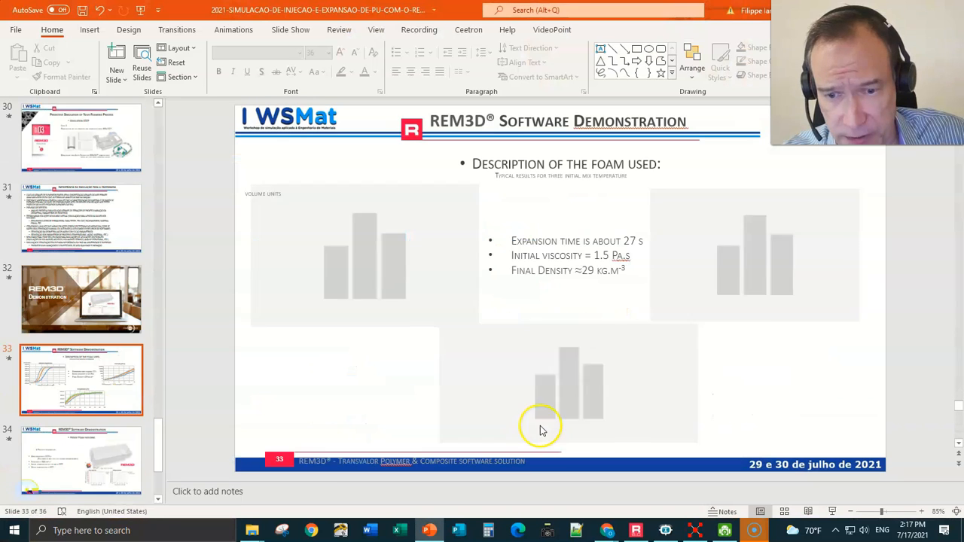
left_click(693, 531)
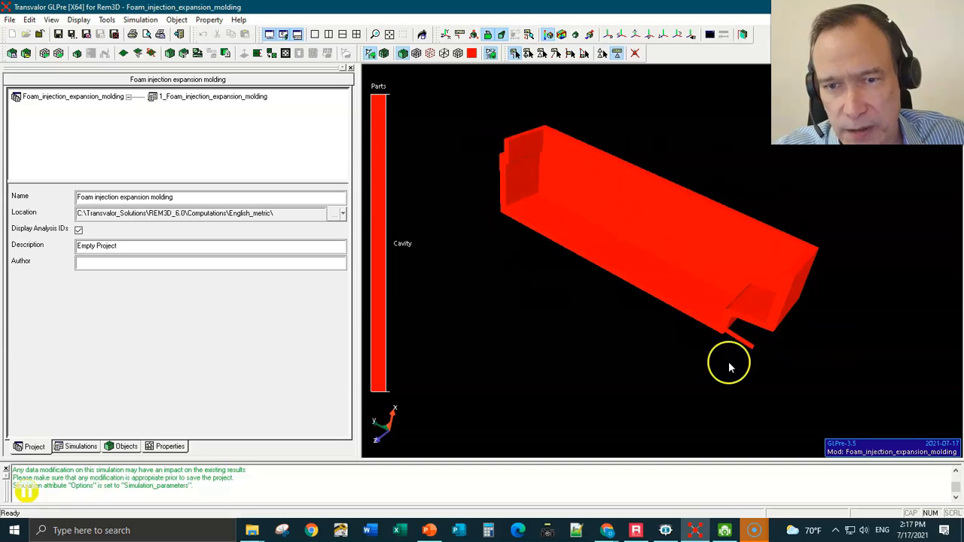
left_click(384, 54)
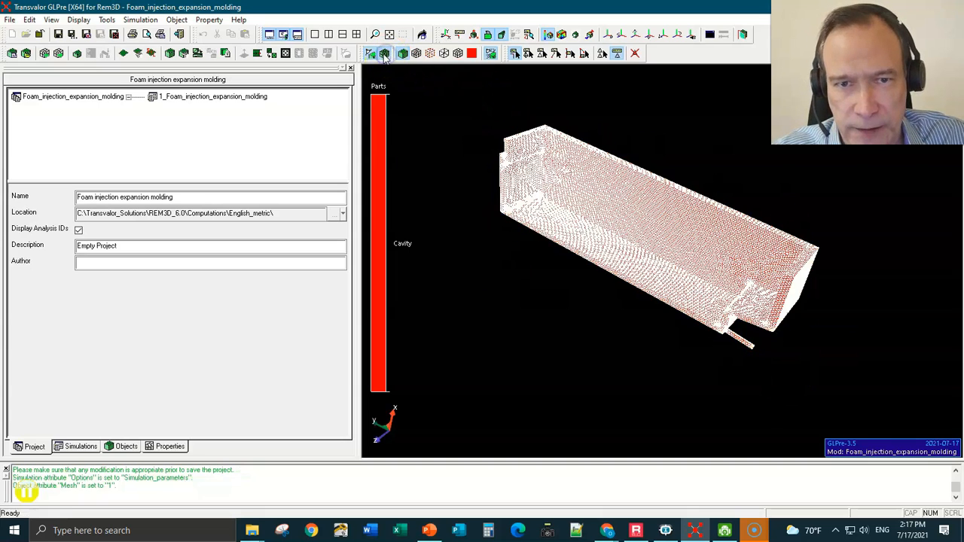
left_click(384, 54)
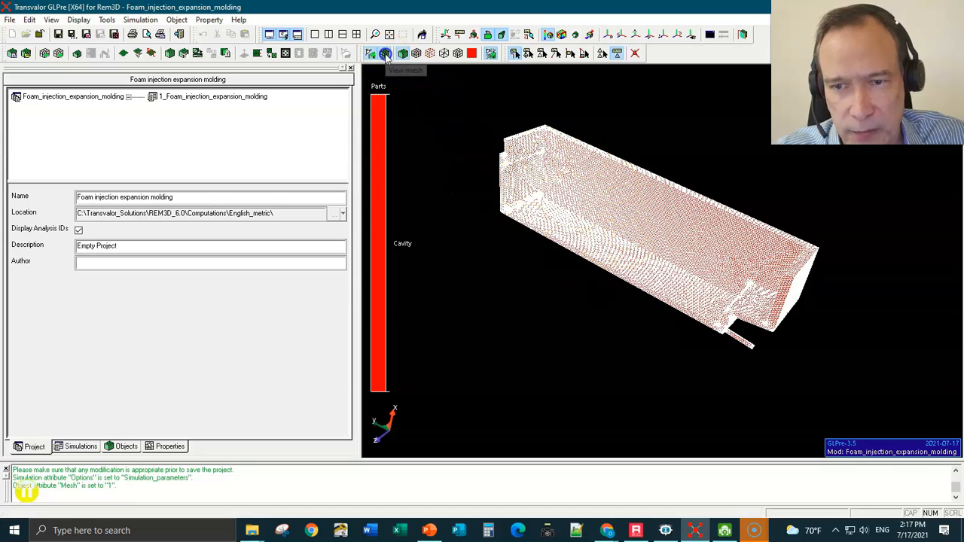
Review the simulation parameters, covering gravity, mold tilting and the enabled computations, along with the available option categories
left_click(75, 447)
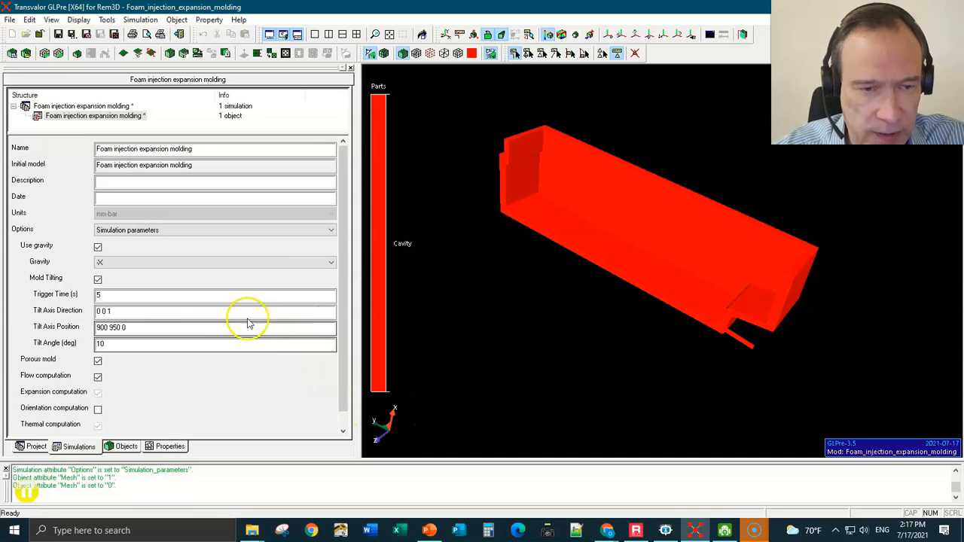
left_click(122, 264)
left_click(96, 294)
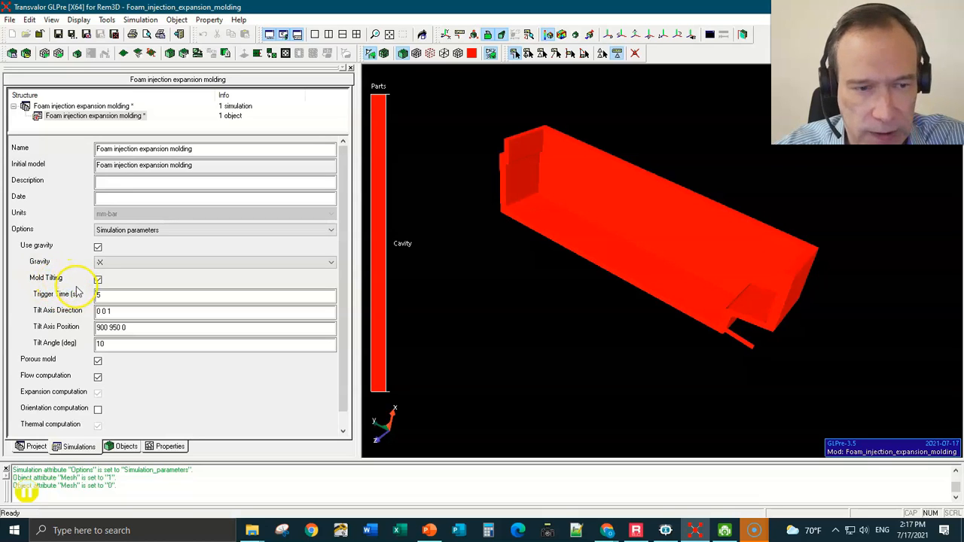
left_click(123, 305)
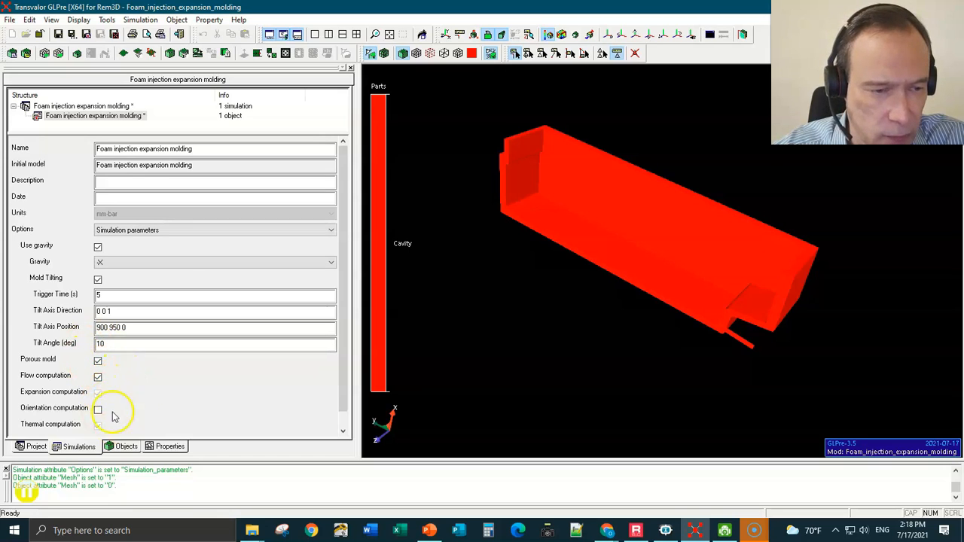
left_click(169, 233)
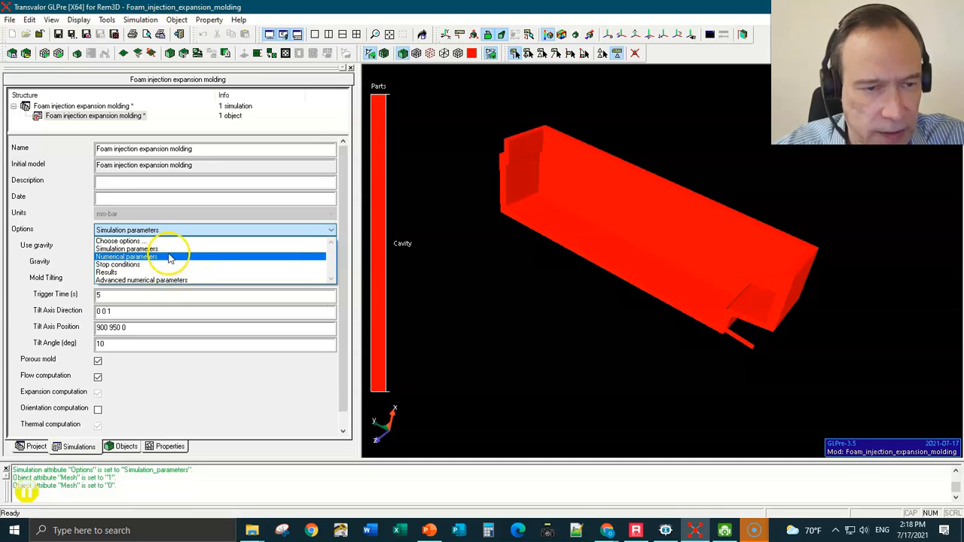
left_click(178, 403)
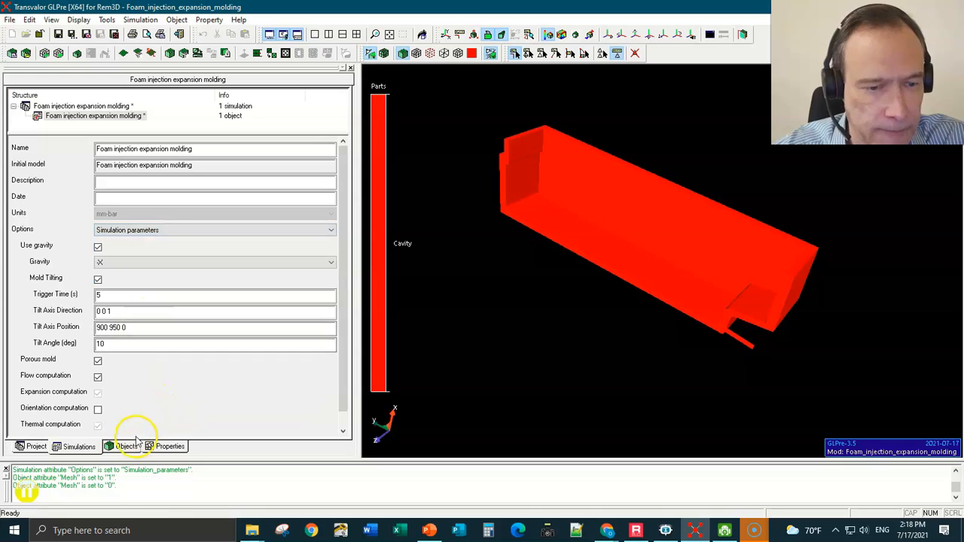
Examine the Cavity object's Meshing Settings, including its mesh size, and check the mesh on the model
left_click(125, 447)
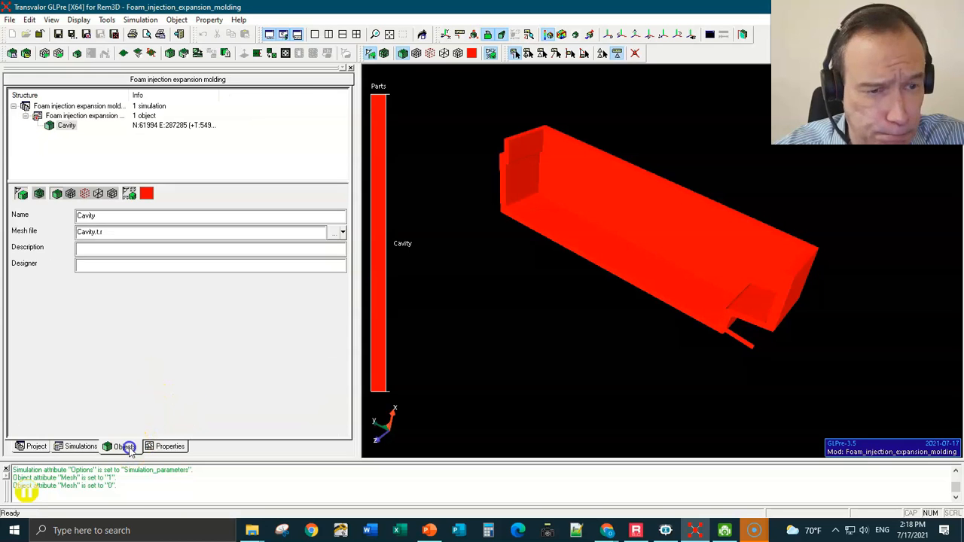
double_click(66, 126)
left_click(76, 136)
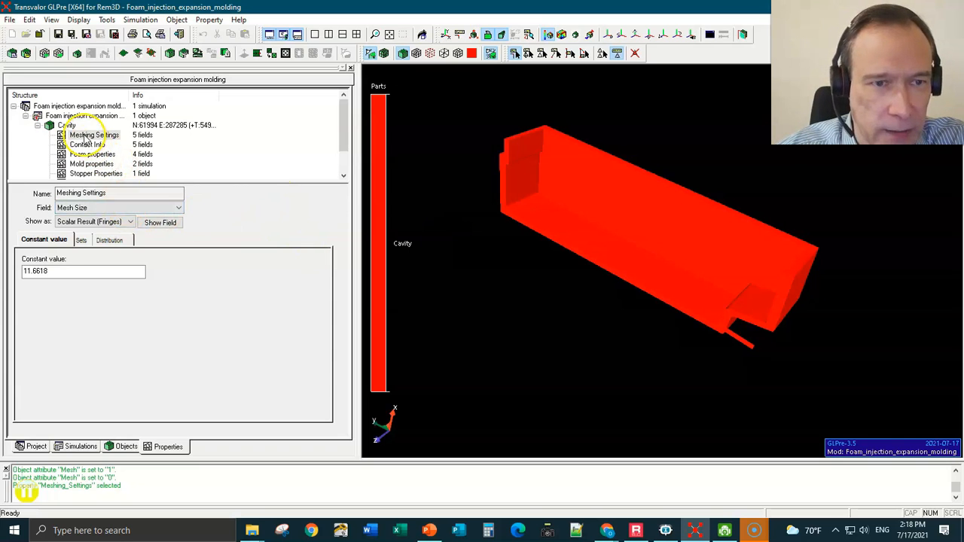
left_click(383, 54)
left_click(383, 54)
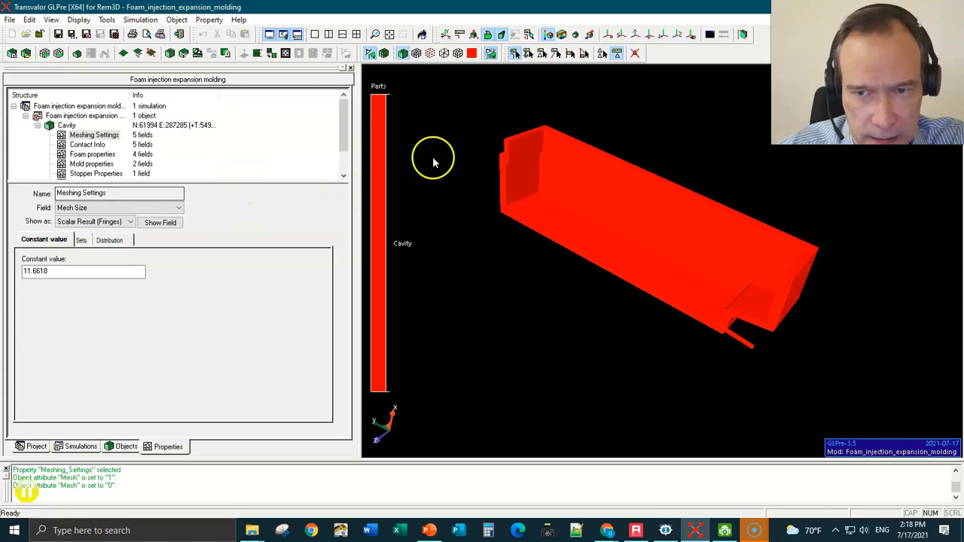
Show the Flow rate1 injection gate set from the foam properties on the model and inspect its disk specification
left_click(92, 154)
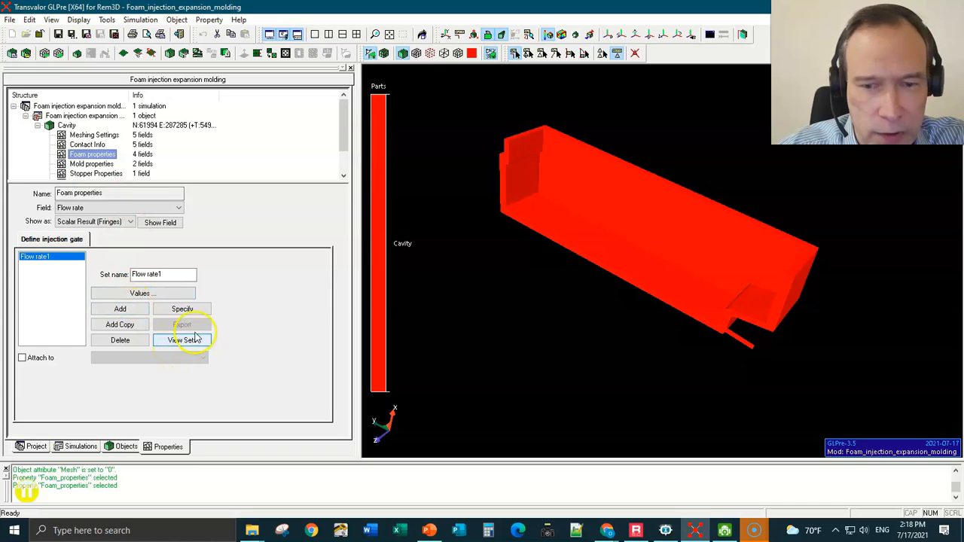
left_click(171, 343)
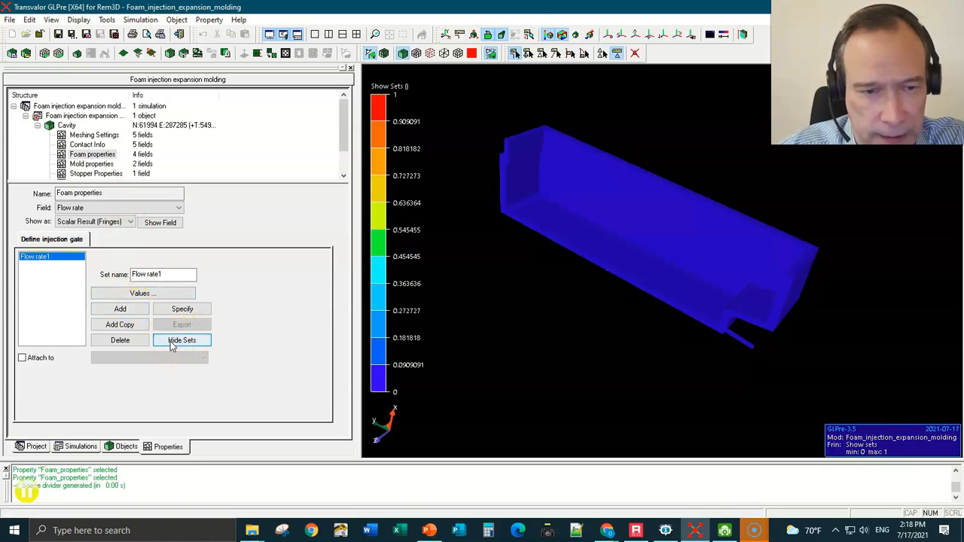
left_click_drag(622, 312, 485, 258)
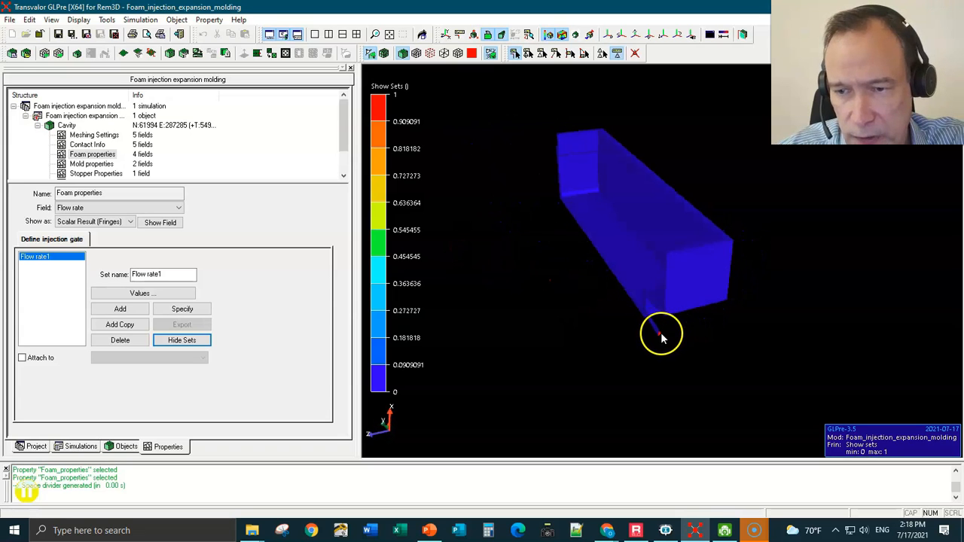
left_click(182, 309)
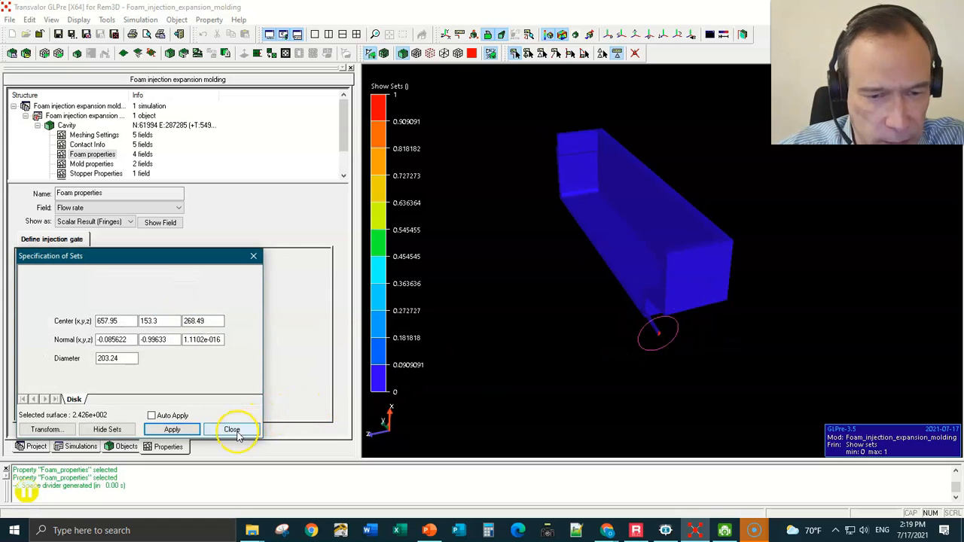
left_click(232, 429)
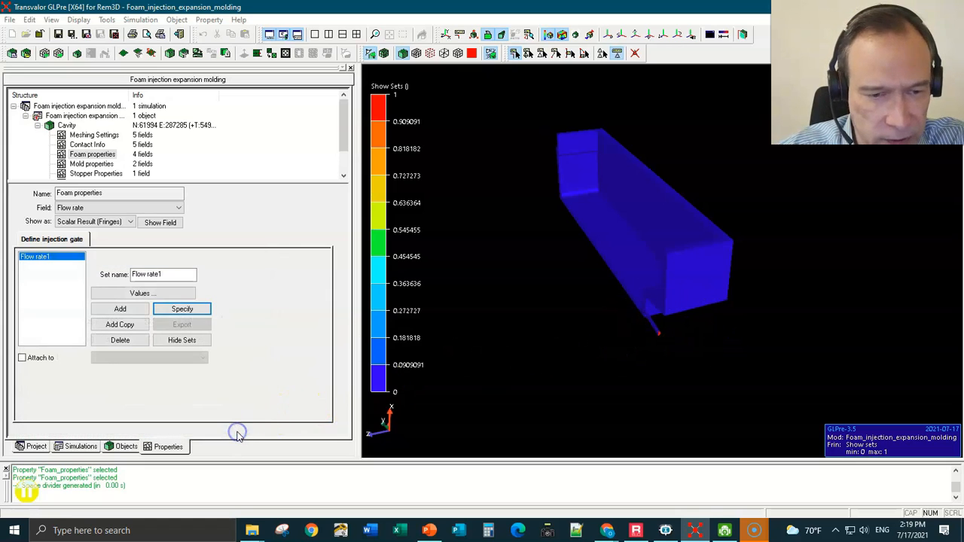
Review the Flow rate1 filling values and the available filling modes, and close the value definition
left_click(172, 296)
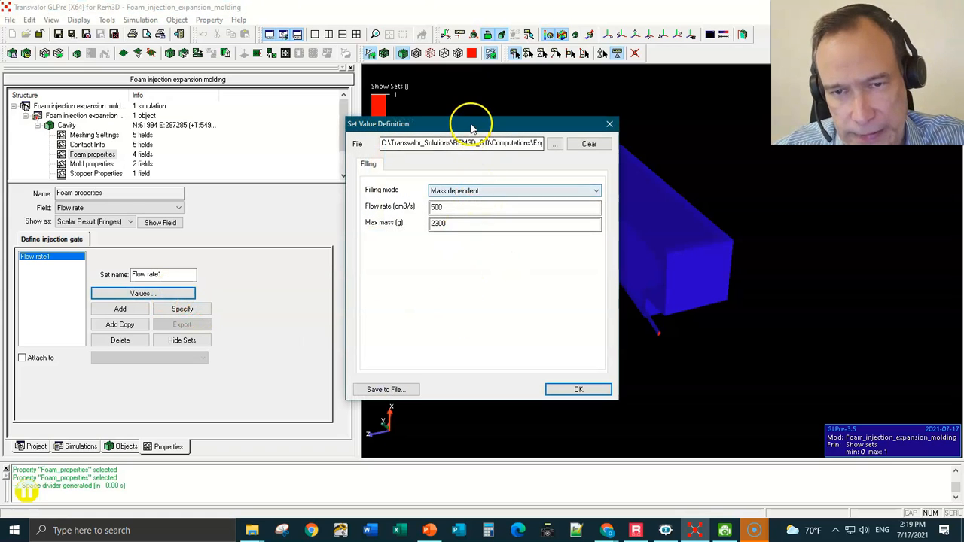
left_click_drag(472, 126, 426, 129)
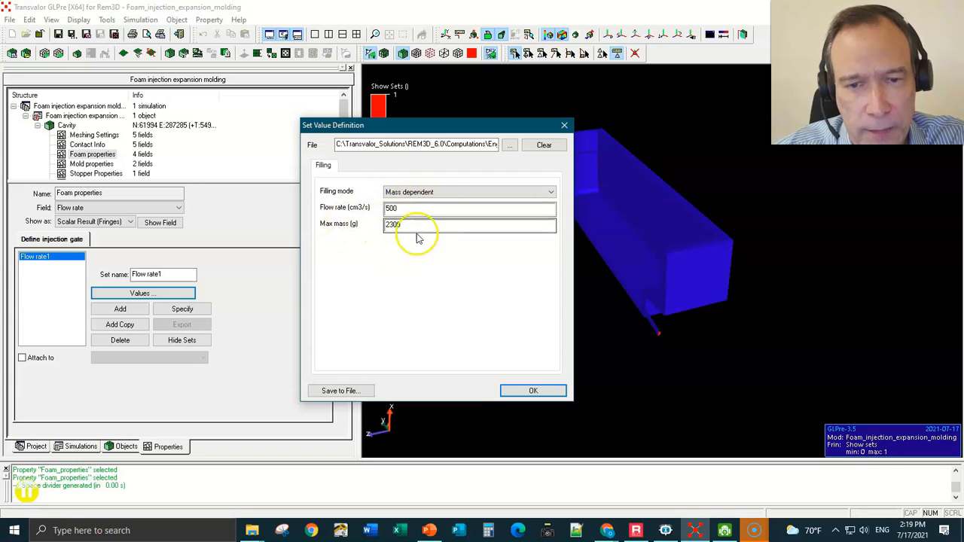
left_click(413, 194)
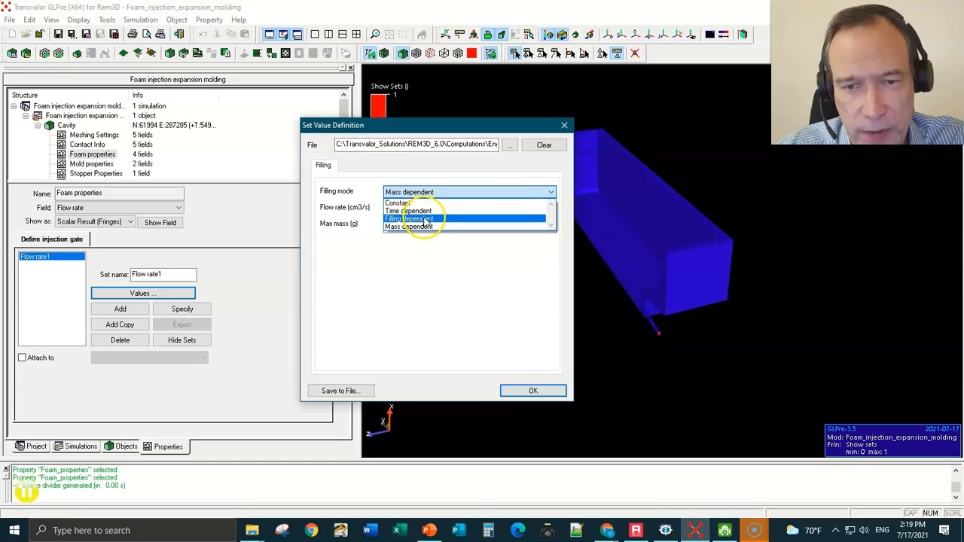
left_click(420, 203)
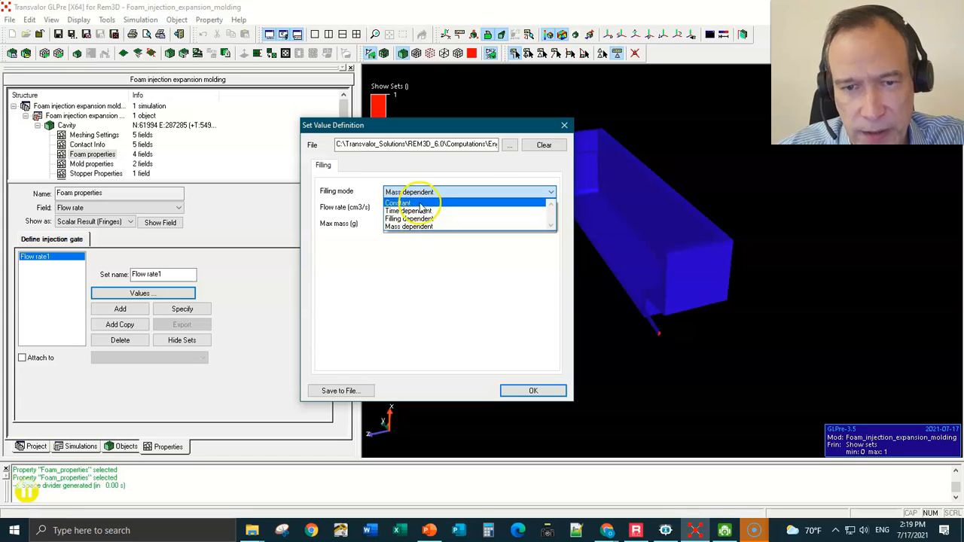
left_click(516, 392)
left_click(517, 391)
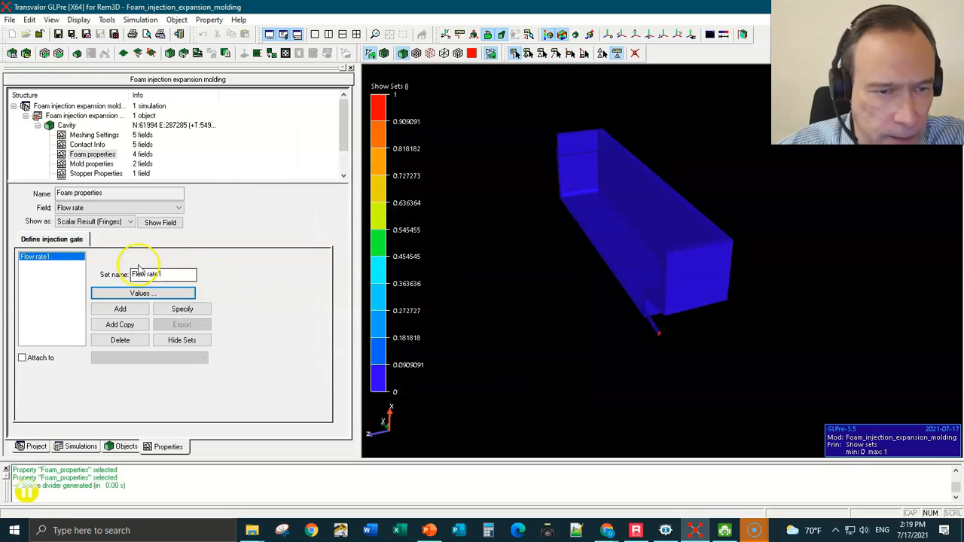
Look through the cavity's Mold properties, Stopper Properties and Sensors, enlarging the structure tree to show every entry
left_click(93, 164)
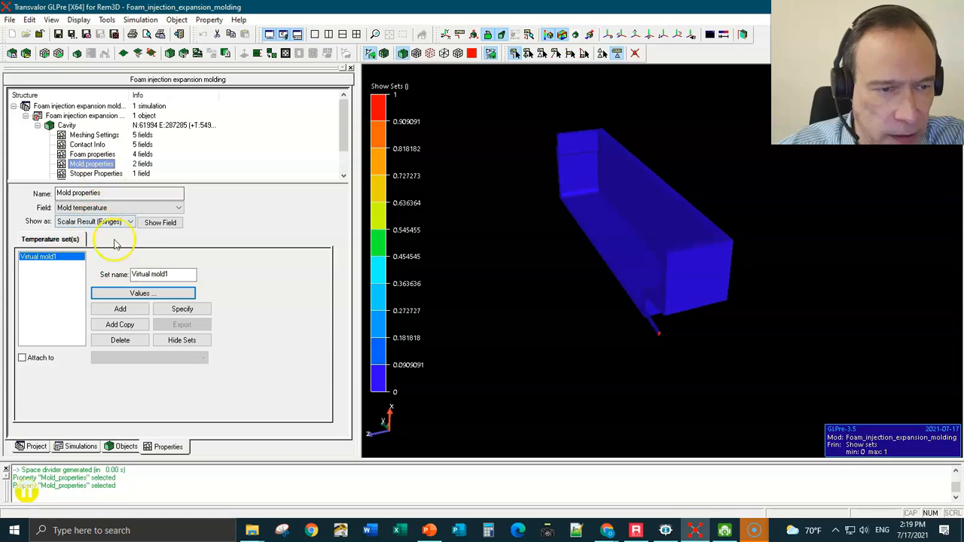
left_click(105, 174)
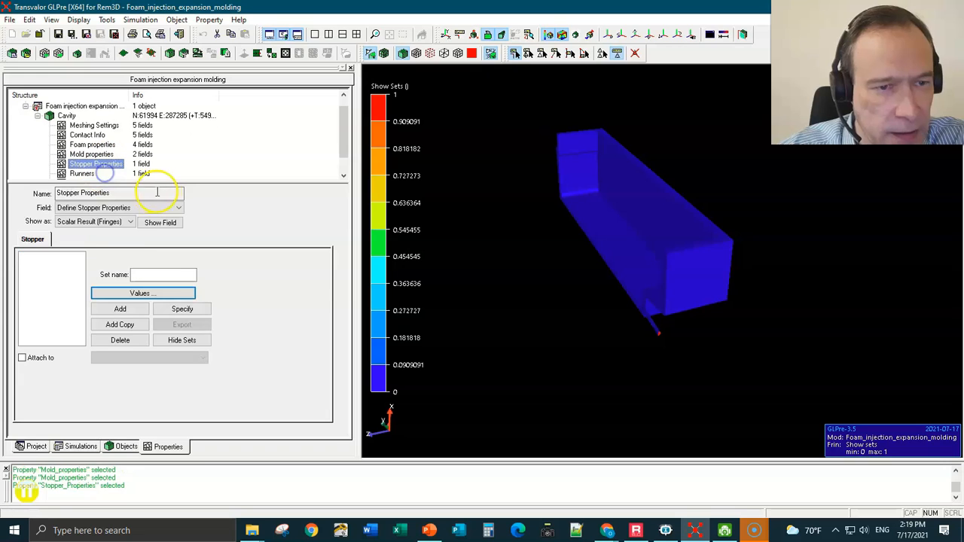
left_click_drag(158, 181, 158, 216)
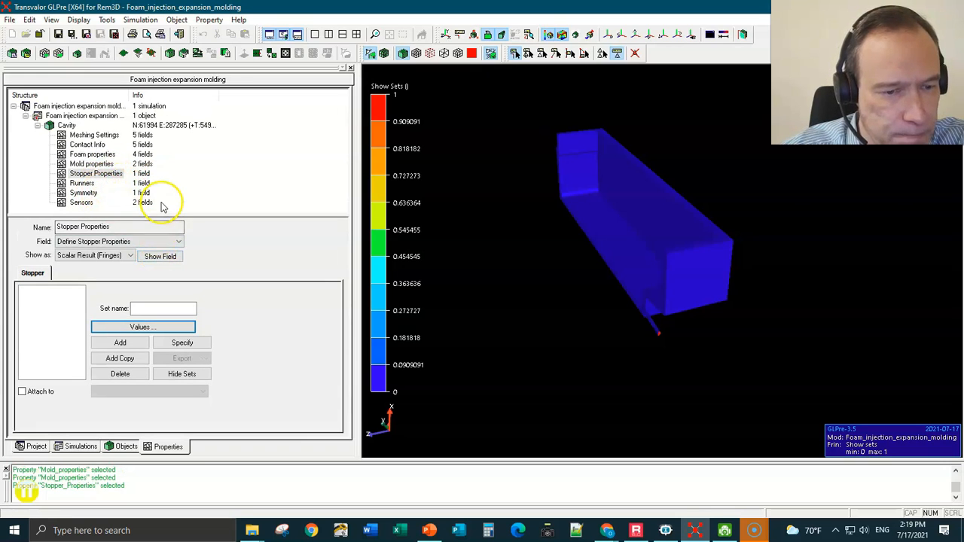
left_click(81, 203)
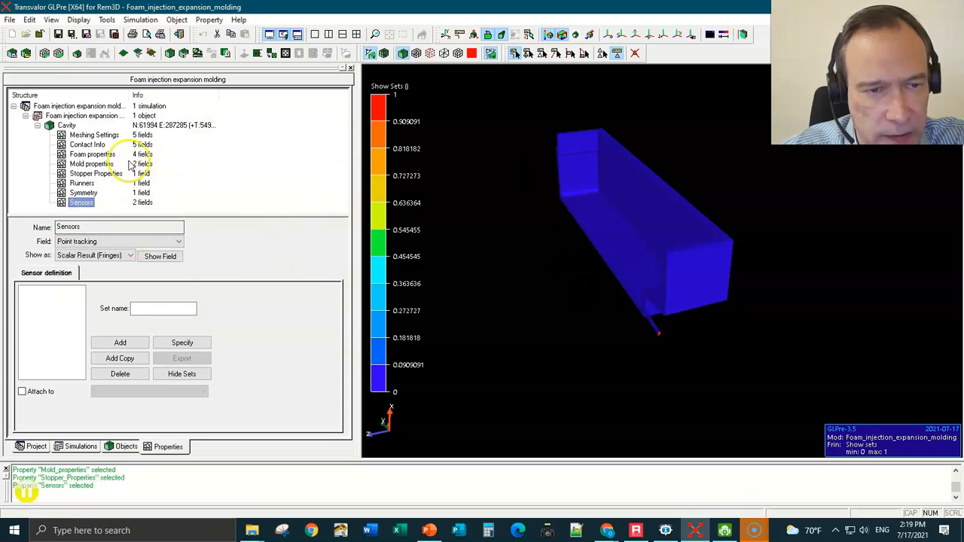
Review the actions available for 1_Foam_injection_expansion_molding in Transvalor Solution Launcher and return to GLview Inova
left_click(665, 531)
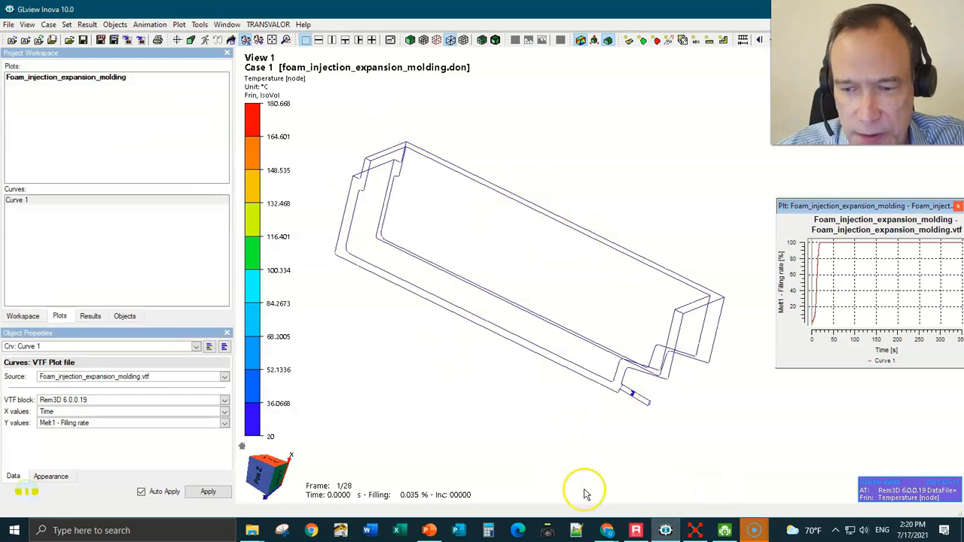
left_click(635, 531)
left_click(189, 268)
right_click(188, 269)
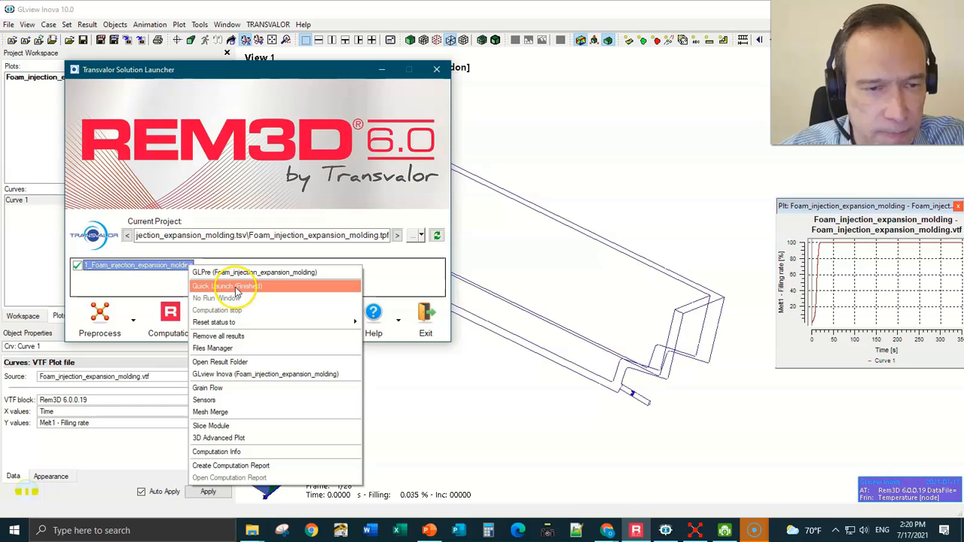
right_click(202, 70)
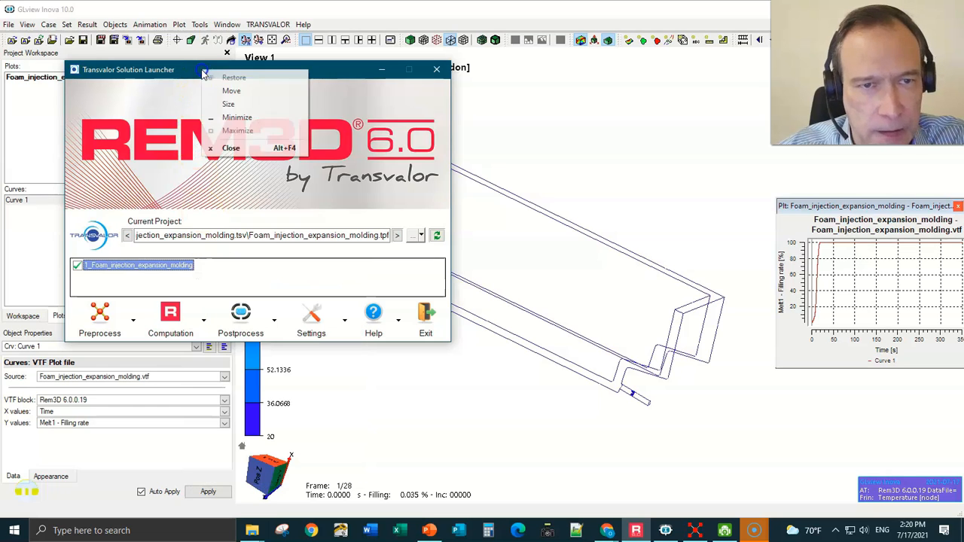
left_click(330, 280)
left_click(674, 531)
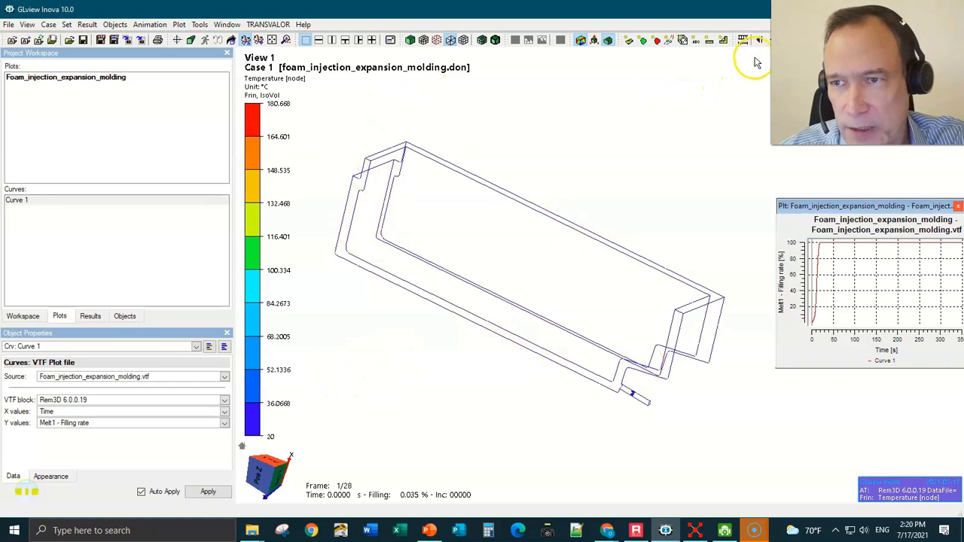
Play the foam filling animation with the temperature result on the cavity
left_click_drag(908, 4, 711, 60)
left_click(799, 40)
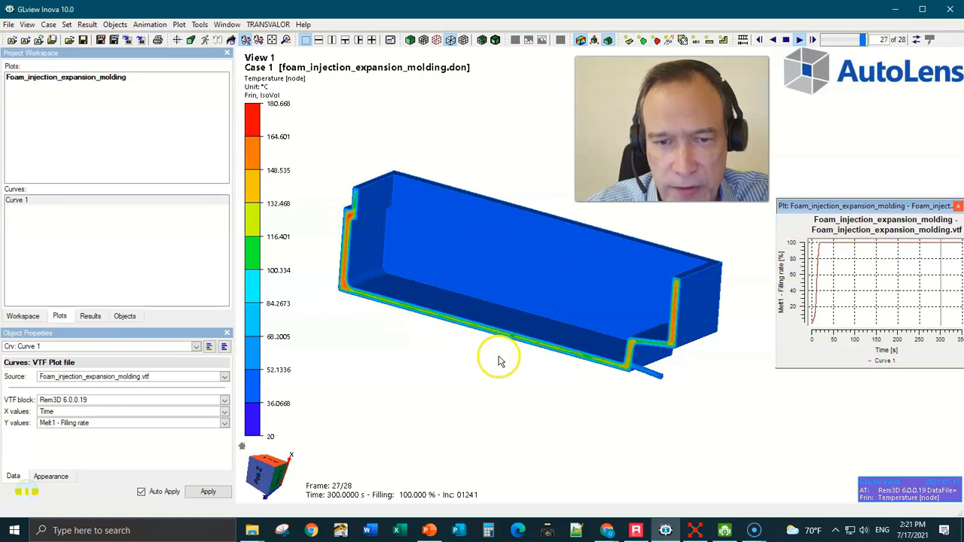
left_click_drag(368, 281, 396, 349)
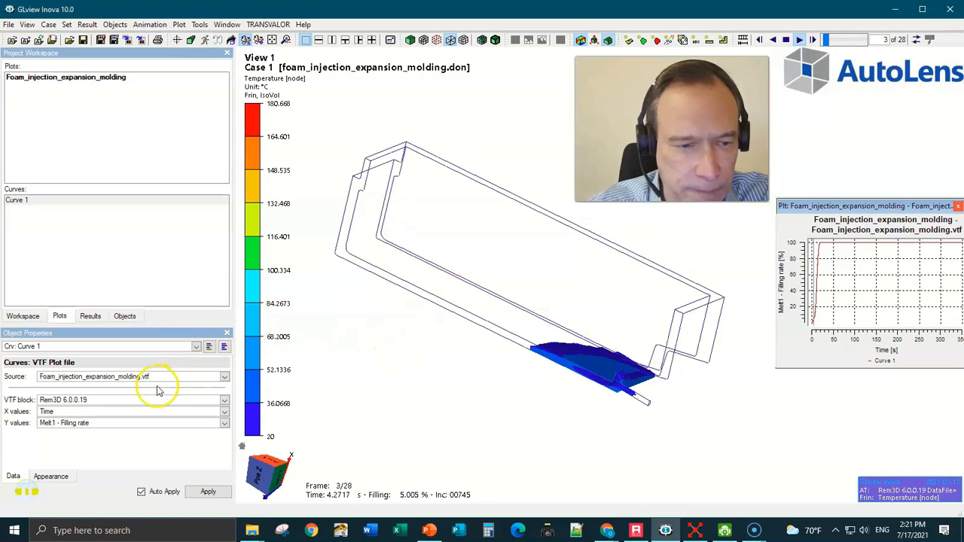
Enable the mirror for Case 1 and view the complete mirrored part from above as it fills
left_click(38, 319)
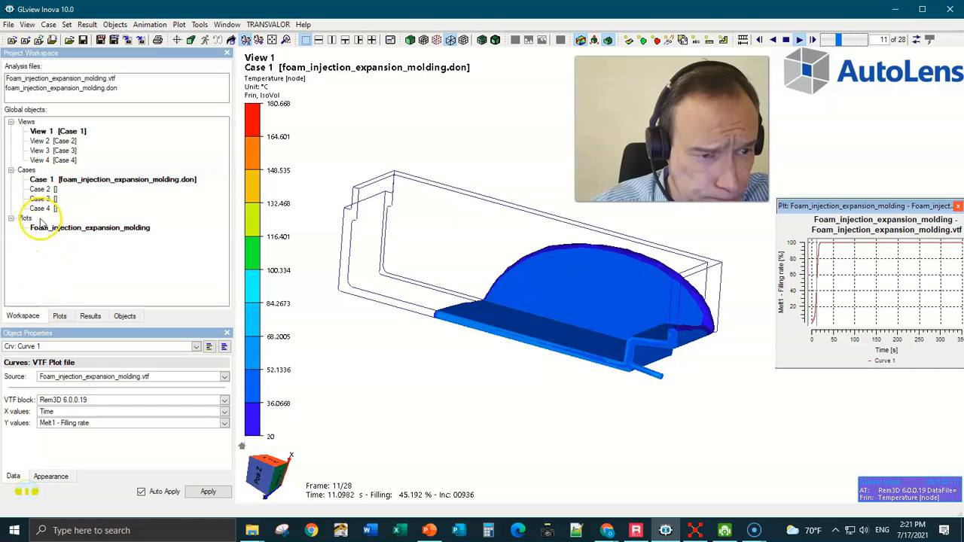
left_click(44, 179)
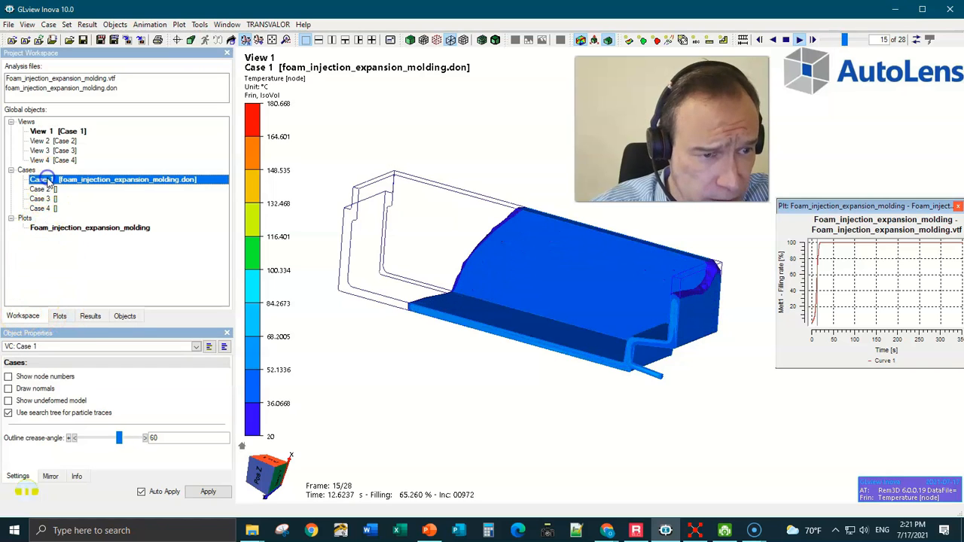
left_click(51, 477)
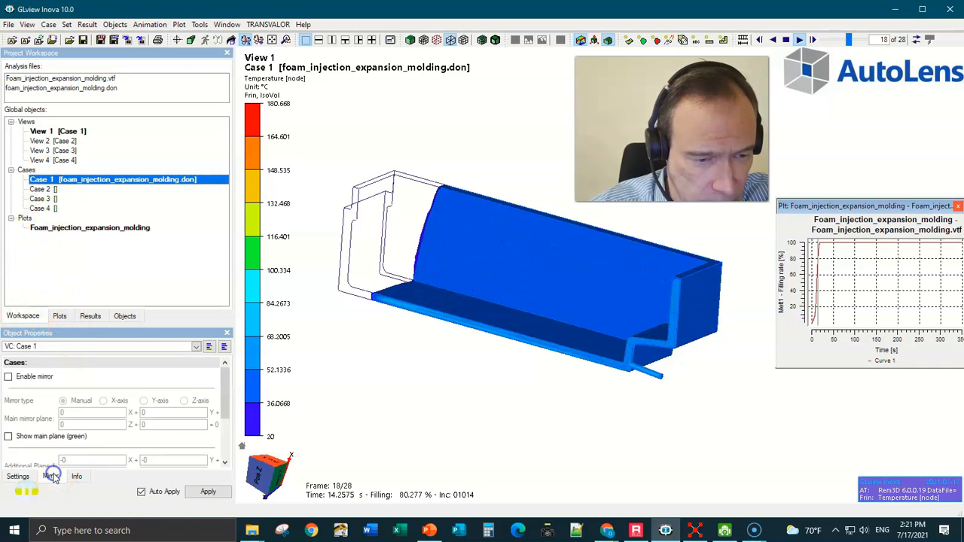
left_click(8, 377)
left_click_drag(441, 338, 458, 211)
left_click_drag(435, 366, 325, 330)
left_click_drag(540, 366, 429, 366)
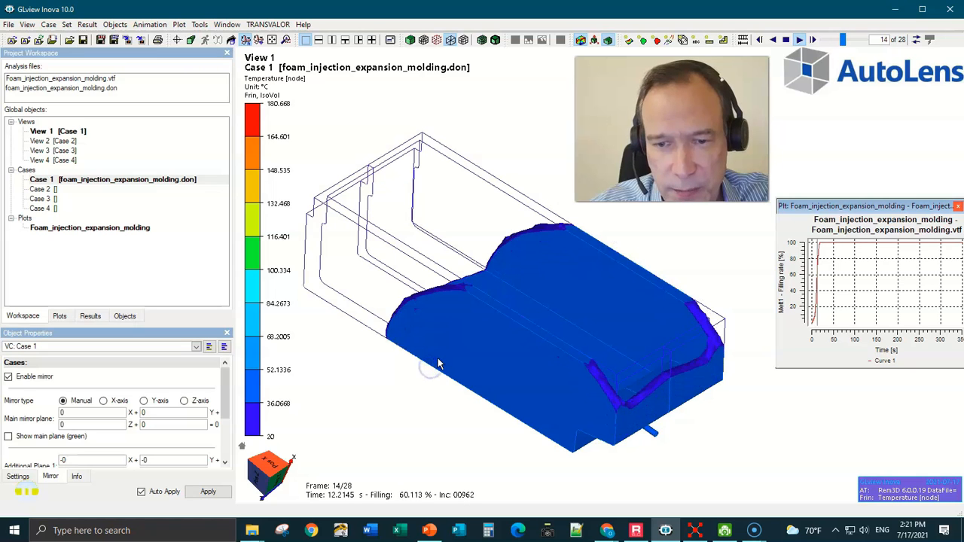
left_click(594, 421)
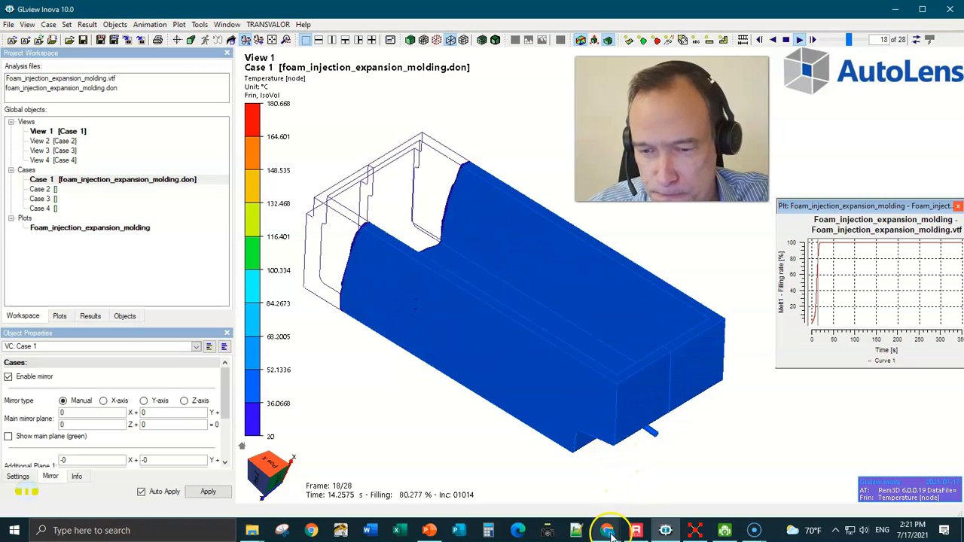
Switch to the PowerPoint presentation and start the slide show from slide 33, the description of the foam used
mouse_move(435, 533)
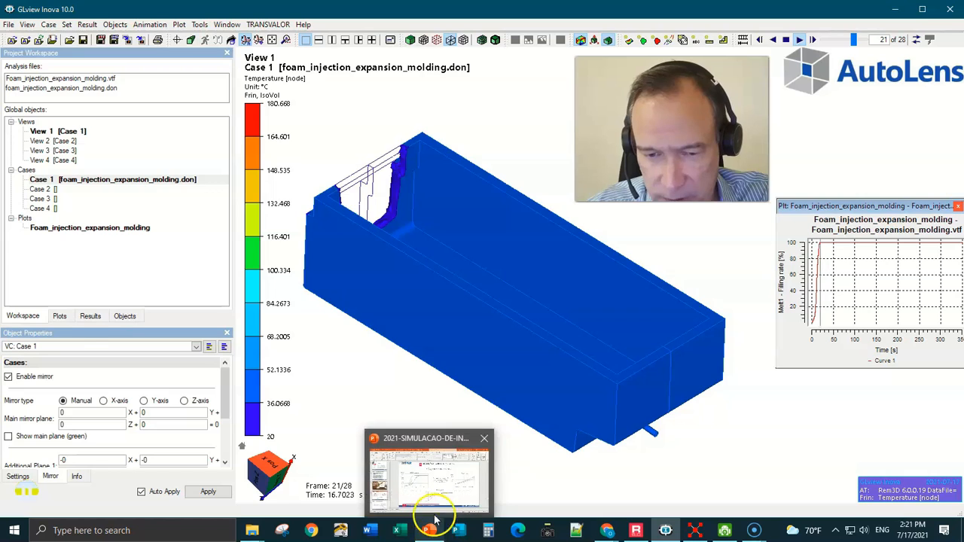
left_click(422, 474)
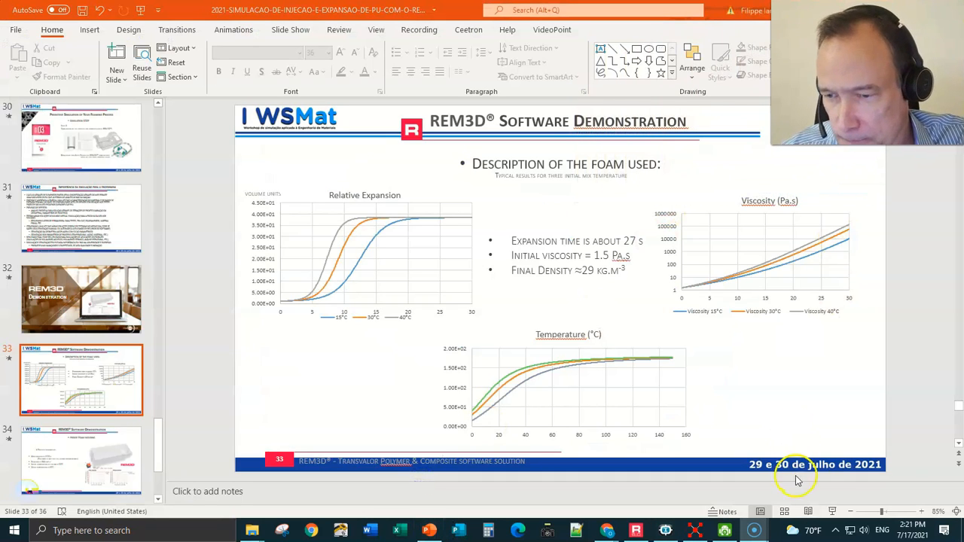
left_click(832, 512)
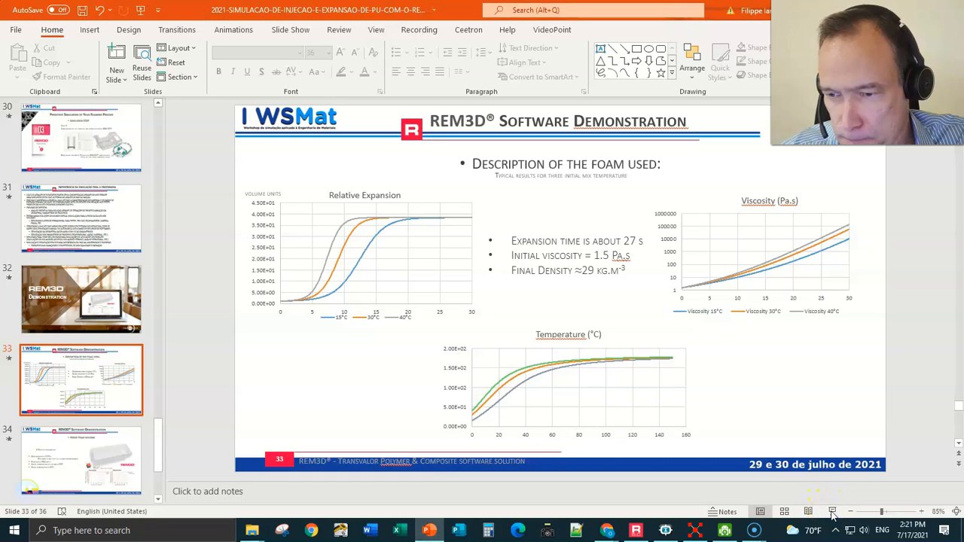